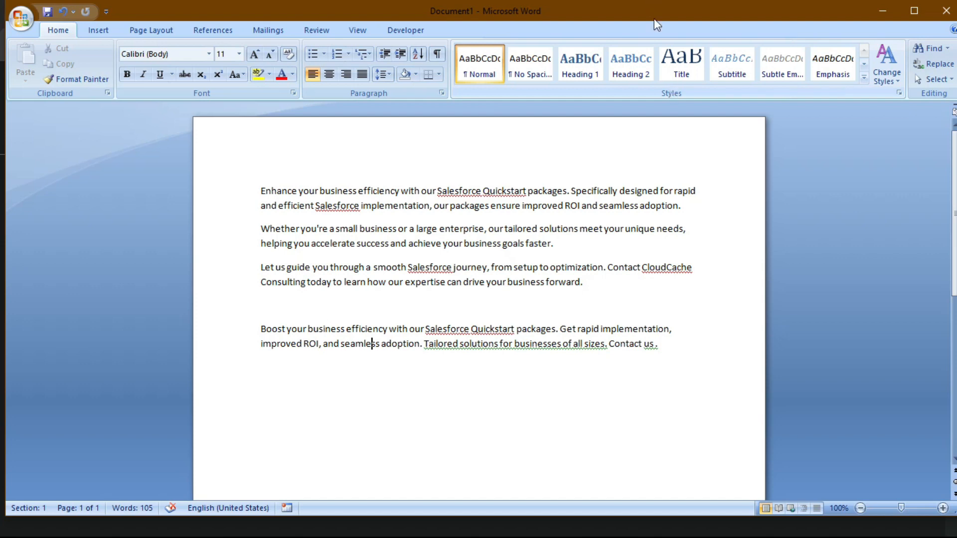
click(571, 368)
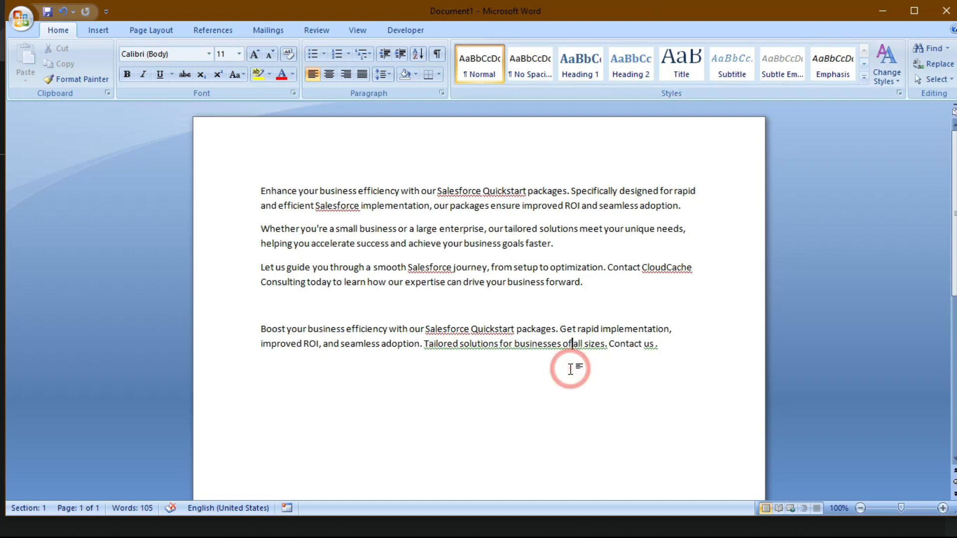
click(259, 216)
drag(268, 217, 525, 263)
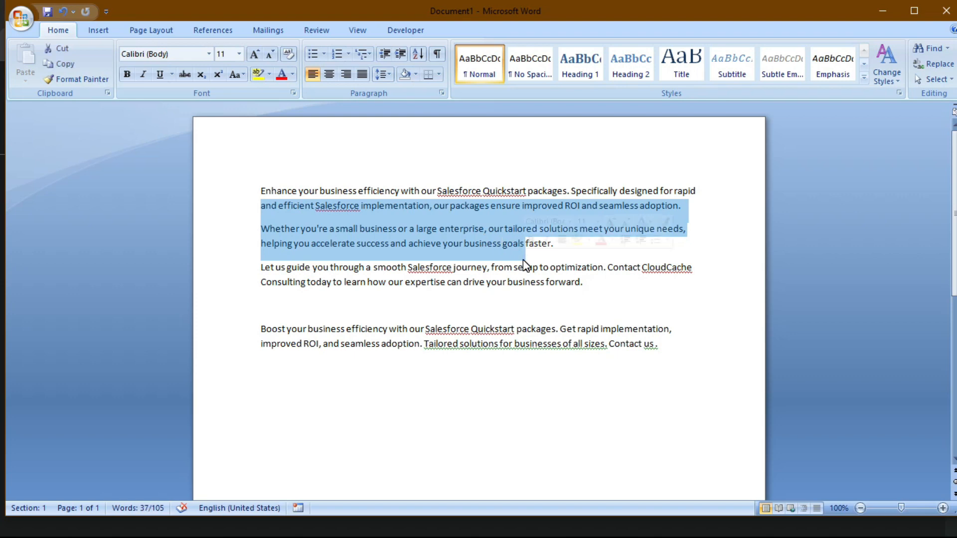
click(581, 332)
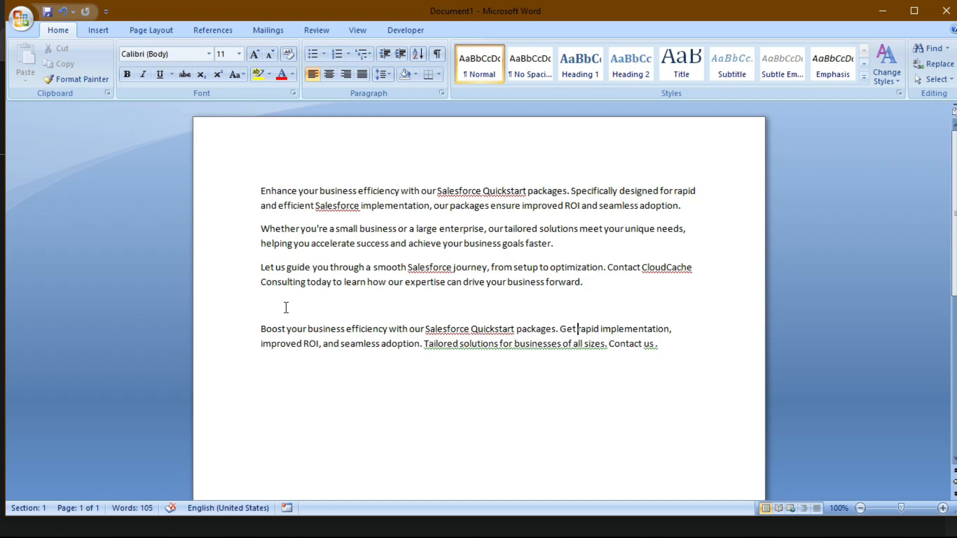
drag(262, 329, 424, 355)
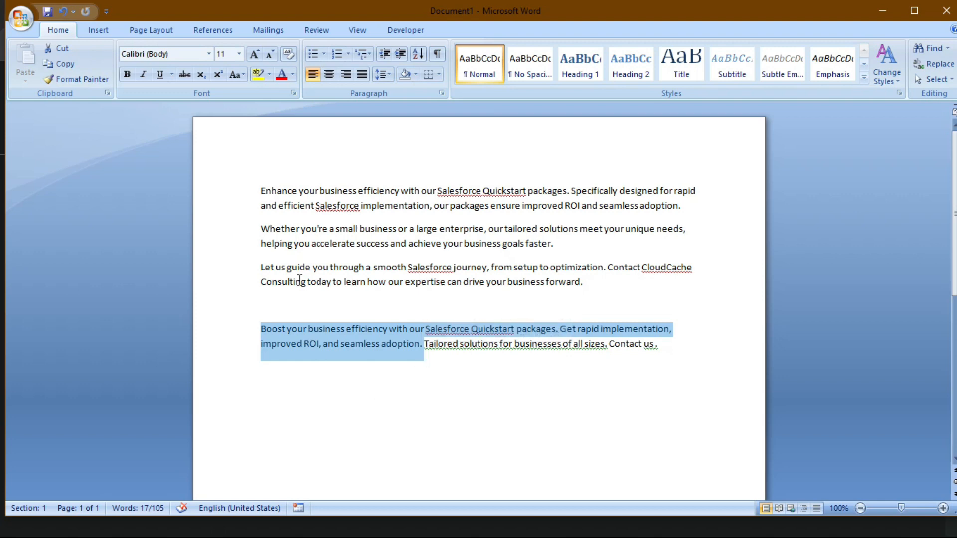
click(260, 243)
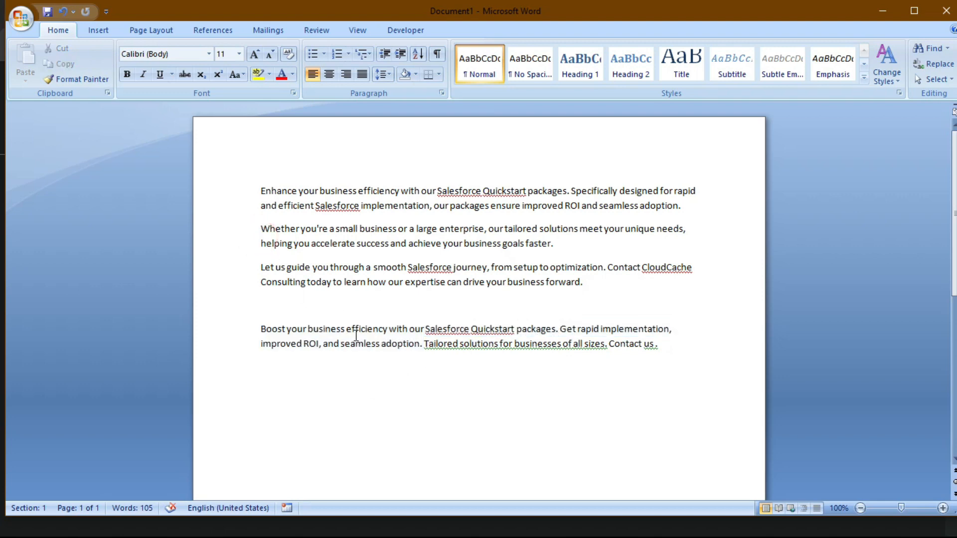
Step: Generate 25 paragraphs of sample text at the end of the document with =rand(25)
key(ctrl+End)
text(=rand(25))
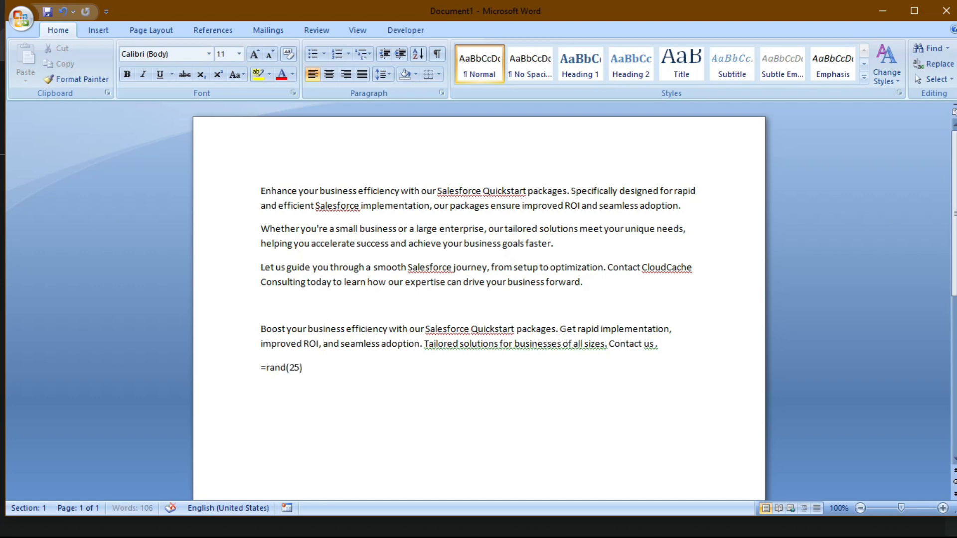
key(Return)
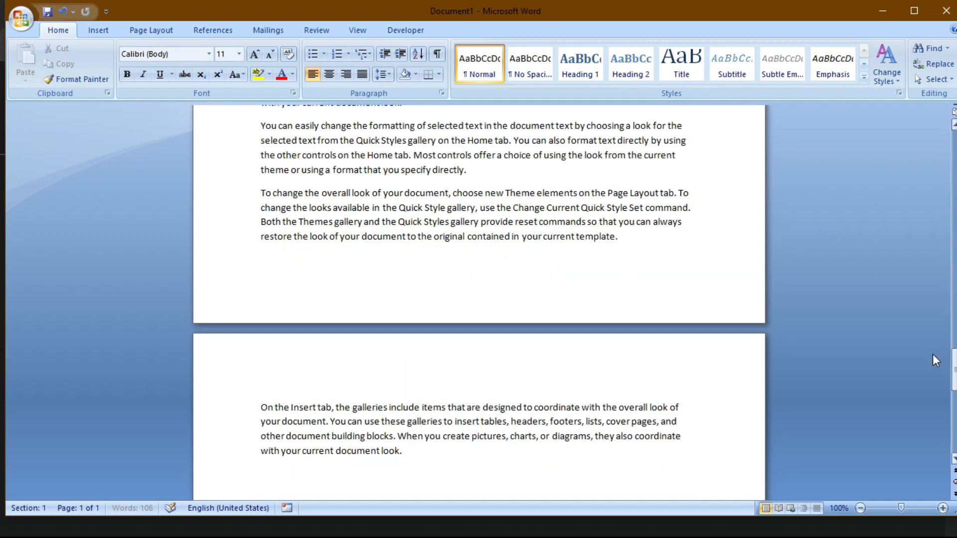
Step: Add a line reading "Heading 1" above the document's first paragraph and apply the Heading 1 style to it
drag(956, 370, 956, 149)
drag(955, 151, 955, 151)
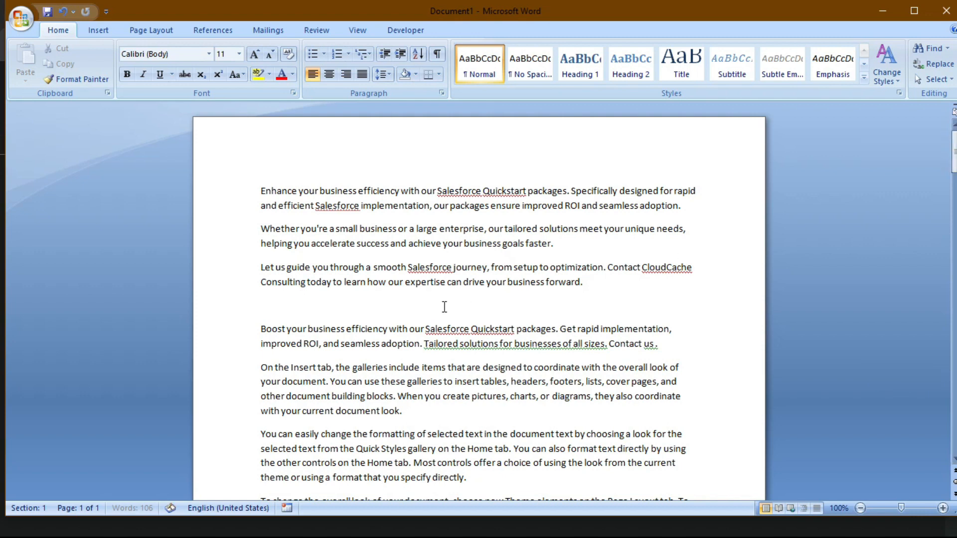
click(259, 191)
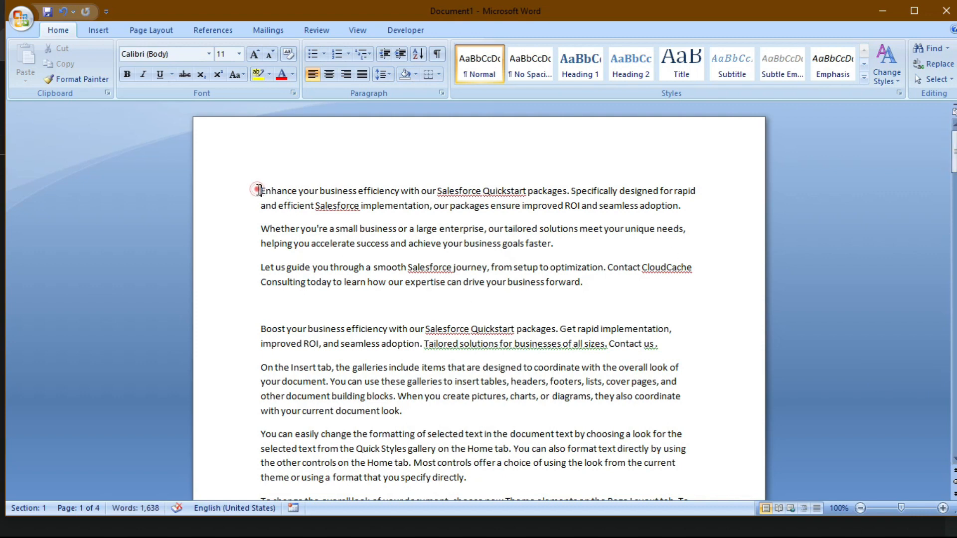
key(Return)
click(274, 188)
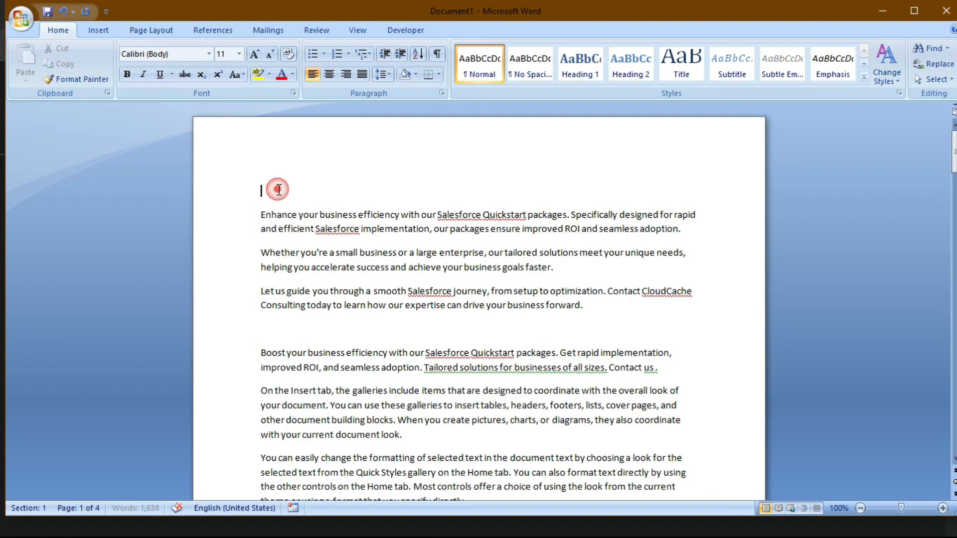
text(heading 1)
drag(306, 191, 268, 190)
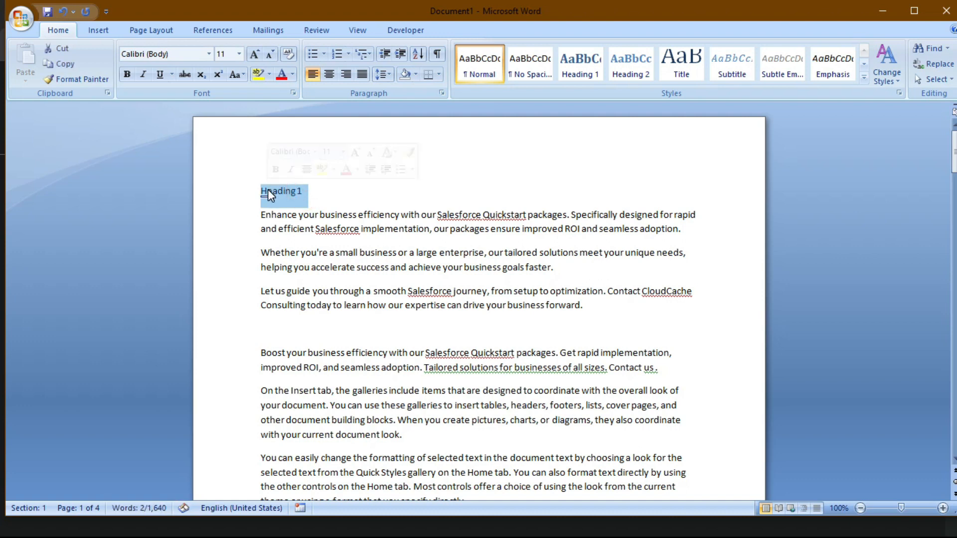
click(583, 61)
click(299, 351)
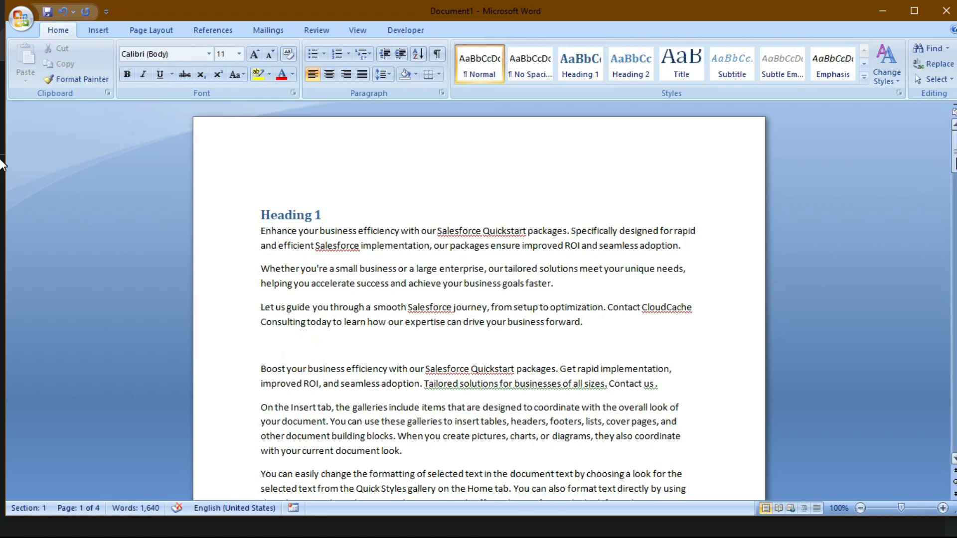
Step: Insert a "Heading 2" line after page 1's first "To change the overall look" paragraph and apply the Heading 2 style
drag(955, 147, 956, 185)
click(655, 277)
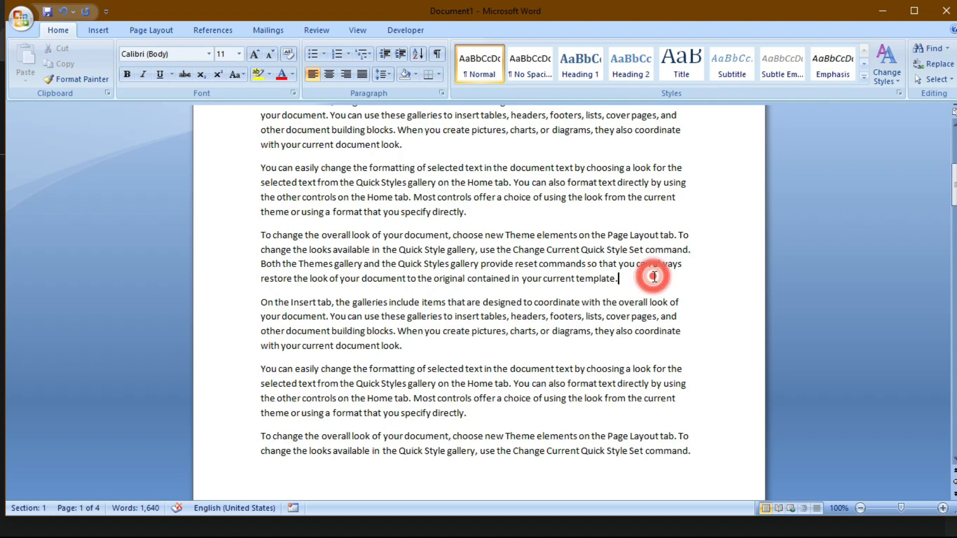
key(Return)
text(headi)
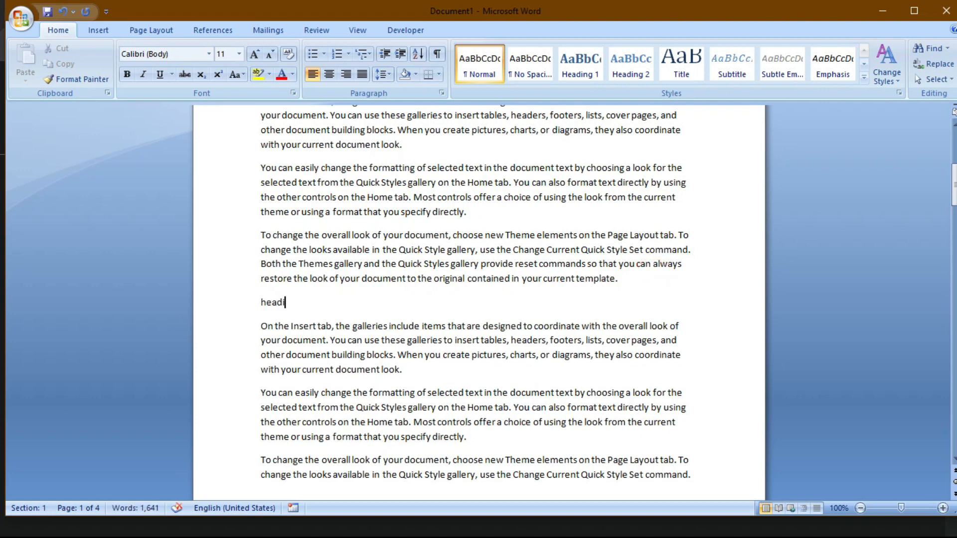
text(ng 2)
triple_click(294, 303)
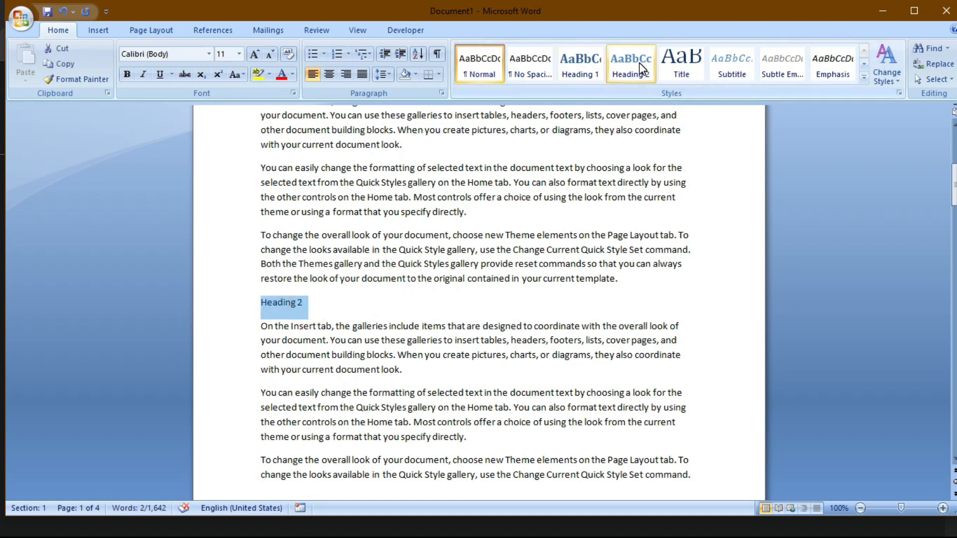
click(640, 62)
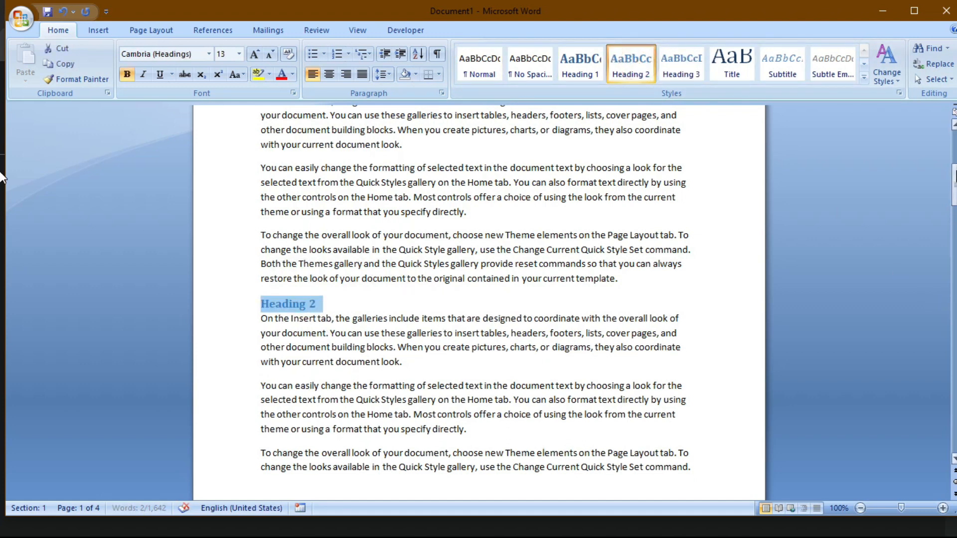
Step: Insert a "Heading 3" line below the opening two lines of page 2 and apply the Heading 3 style
drag(956, 171, 955, 210)
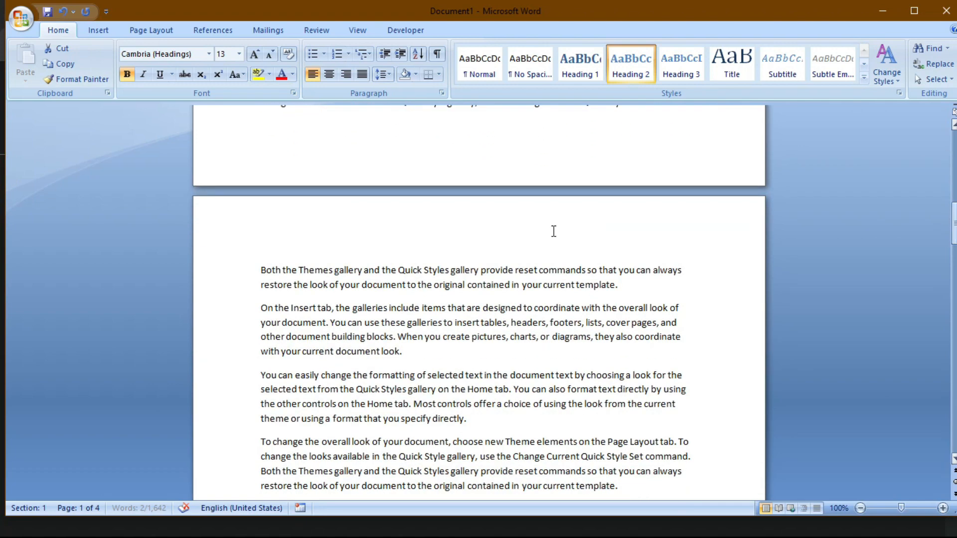
click(652, 284)
key(Return)
text(hea)
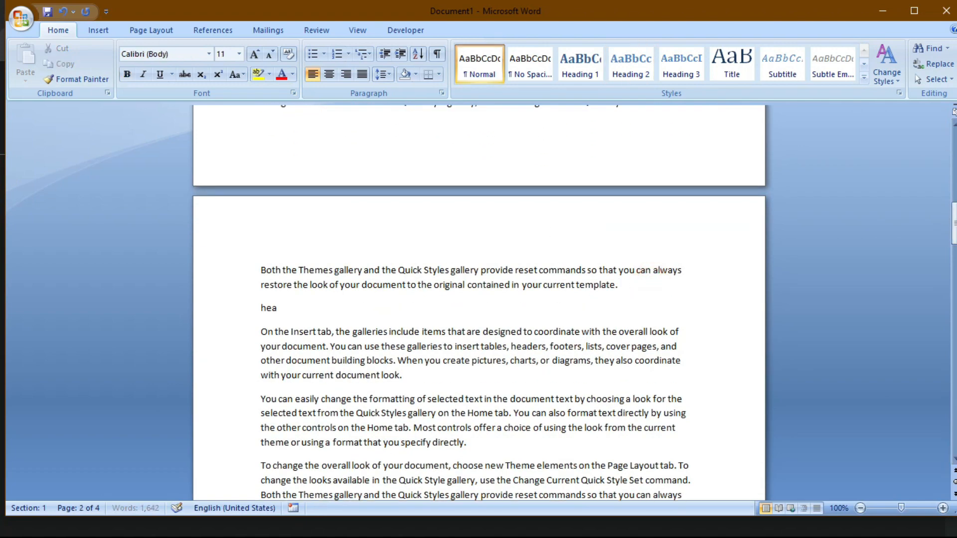
text(ding 3)
triple_click(299, 310)
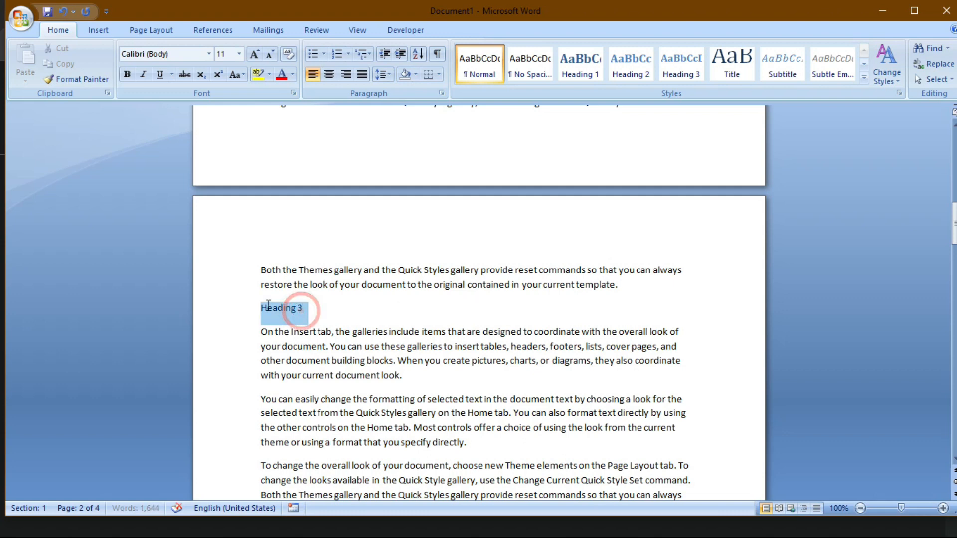
click(682, 65)
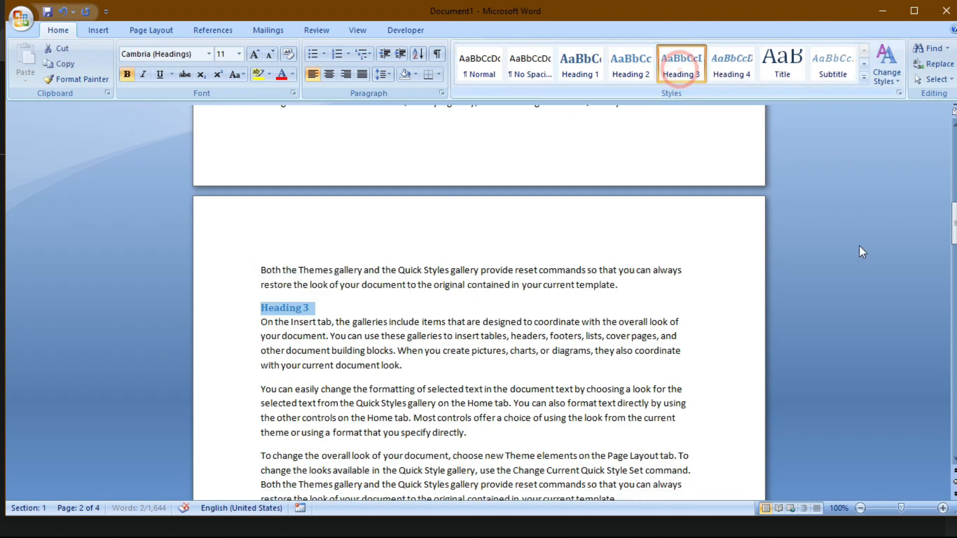
Step: Insert a "Heading 4" line after the first paragraph of page 3 and apply the Heading 4 style
drag(955, 229, 955, 309)
click(654, 310)
key(Return)
text(ha)
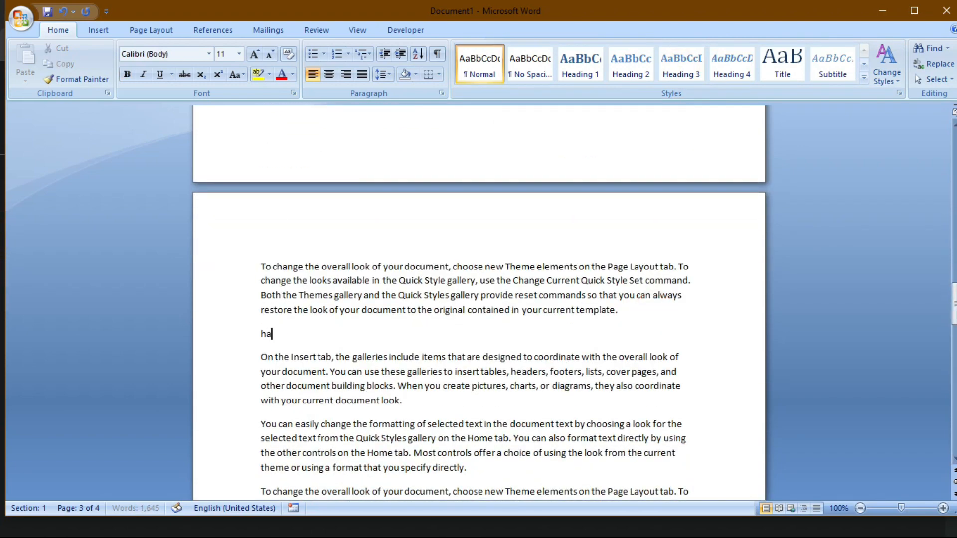
text(diading 4)
triple_click(307, 334)
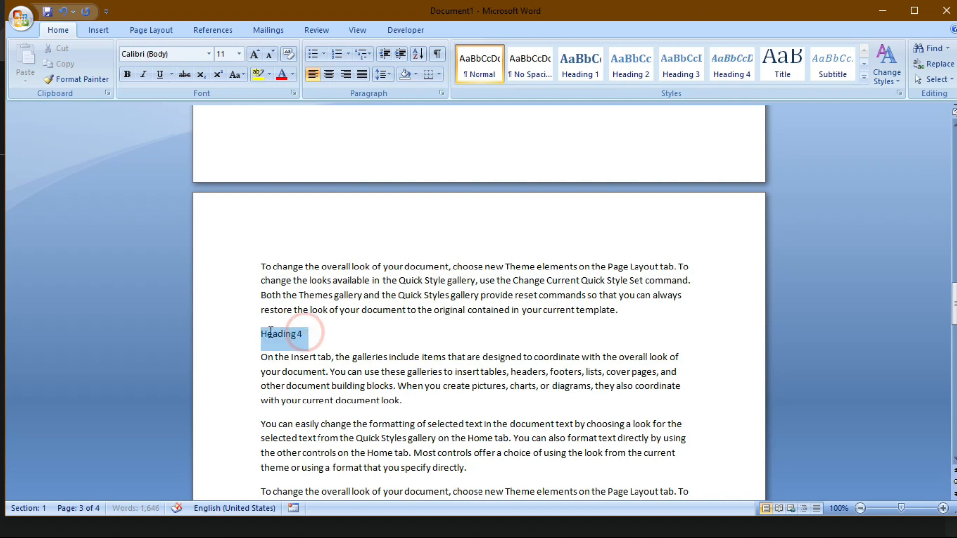
click(725, 73)
click(496, 413)
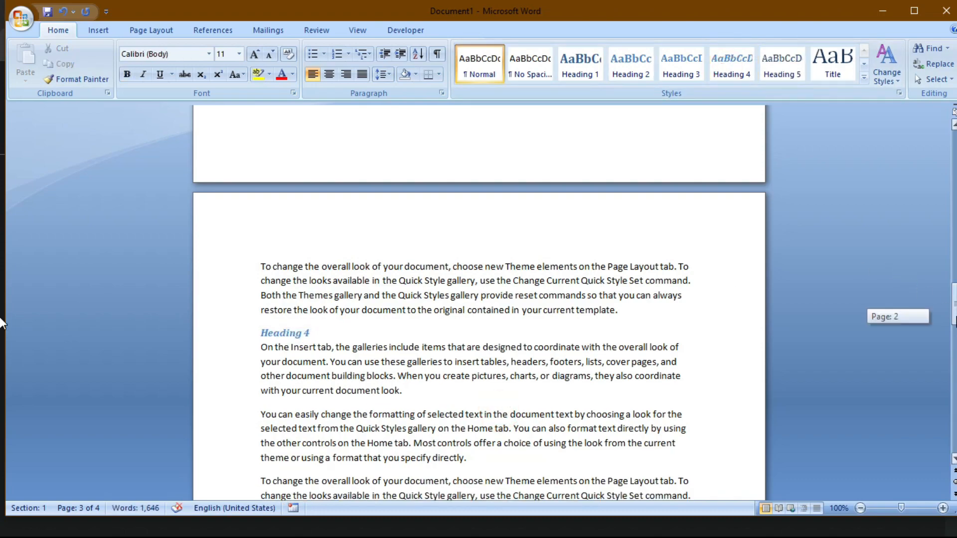
Step: Switch the document to Outline view and look through its heading hierarchy
drag(954, 321, 954, 125)
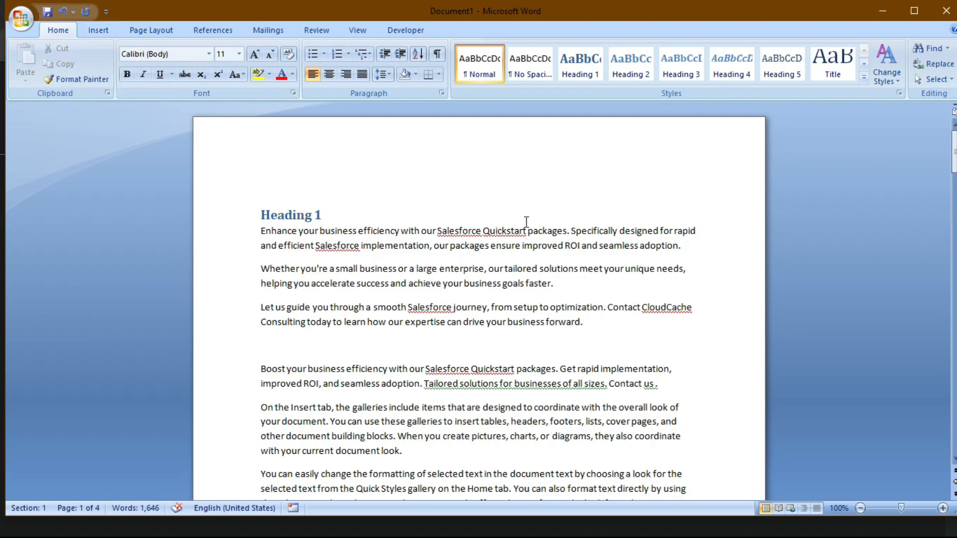
mouse_move(954, 145)
mouse_down()
mouse_move(953, 407)
mouse_move(953, 147)
mouse_up()
click(213, 30)
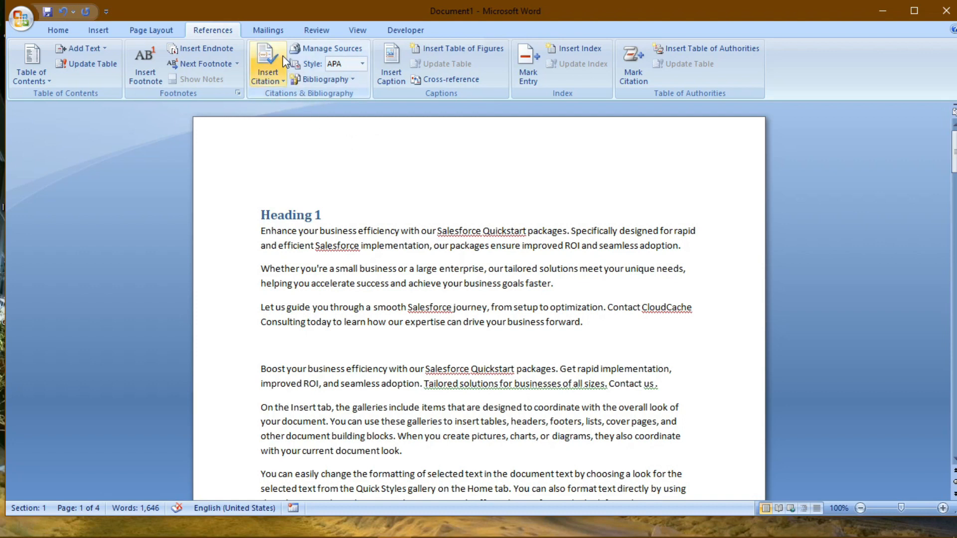
click(357, 31)
click(125, 55)
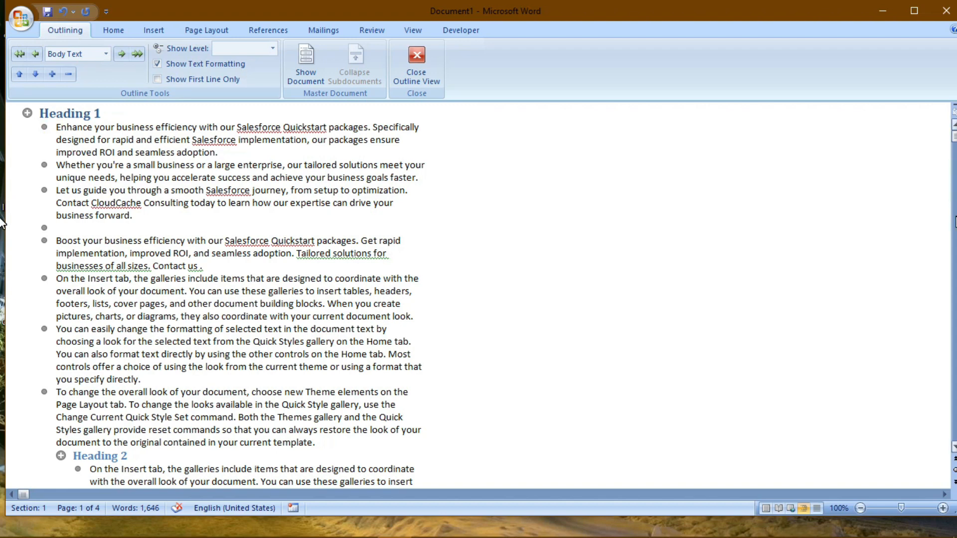
scroll(1, 222, down, 10)
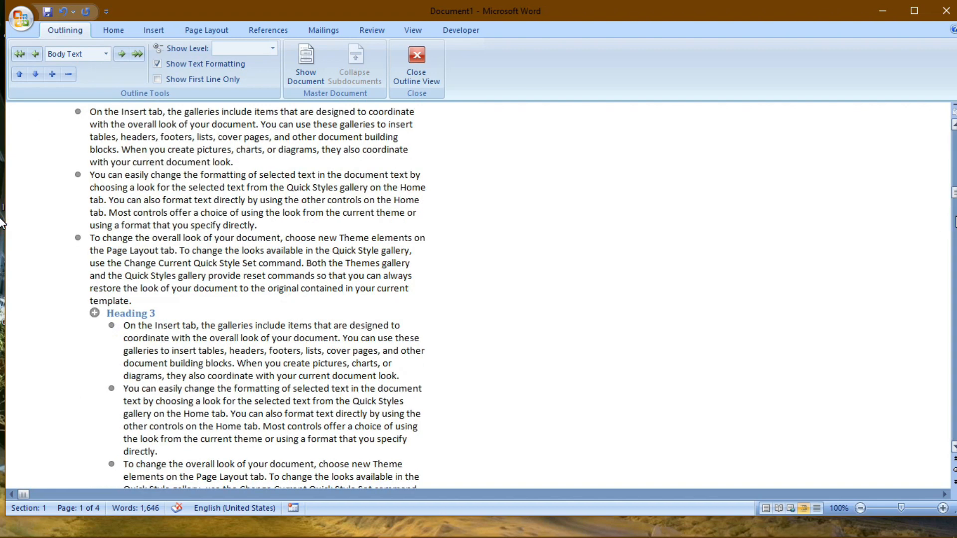
scroll(1, 169, up, 10)
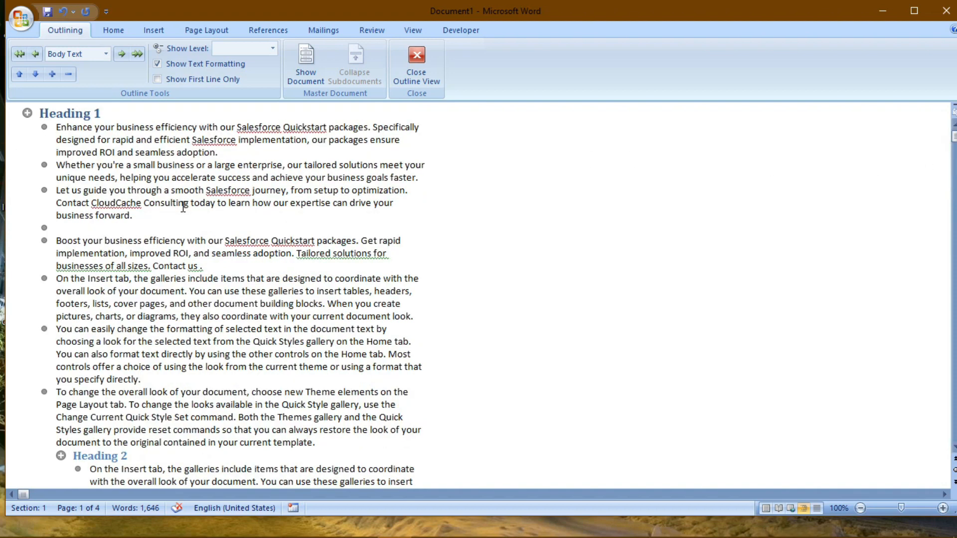
Step: Show the outline down to Level 2, extend it to Level 3, and finish with Level 4
click(106, 53)
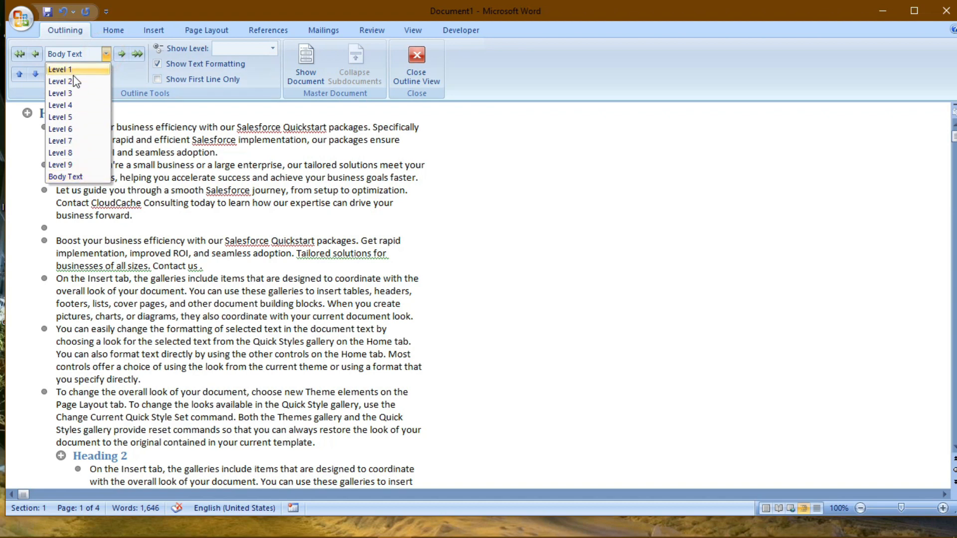
click(255, 55)
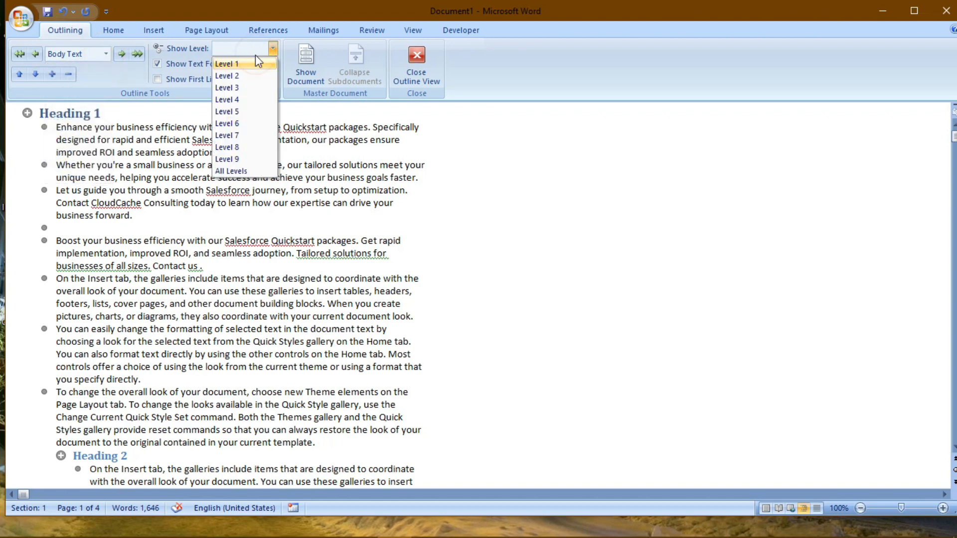
click(246, 76)
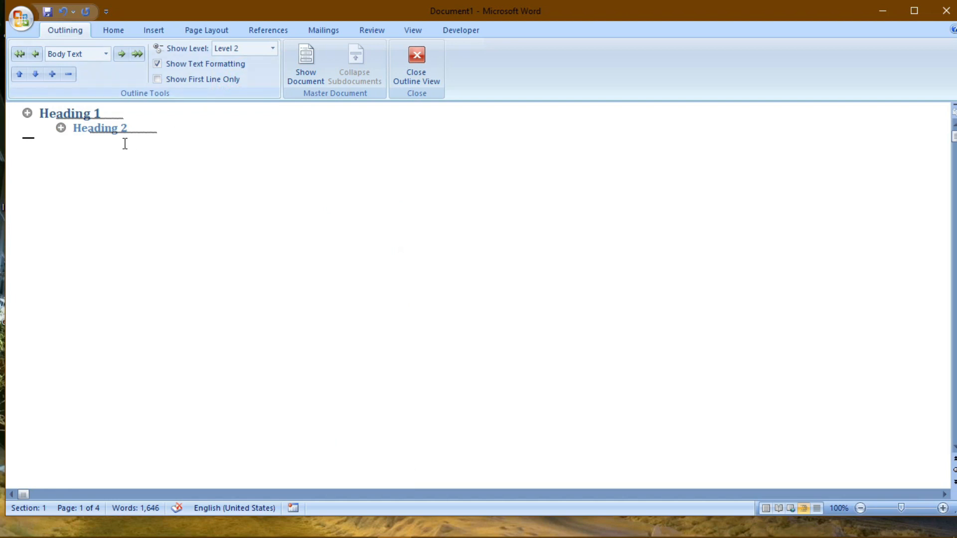
click(272, 48)
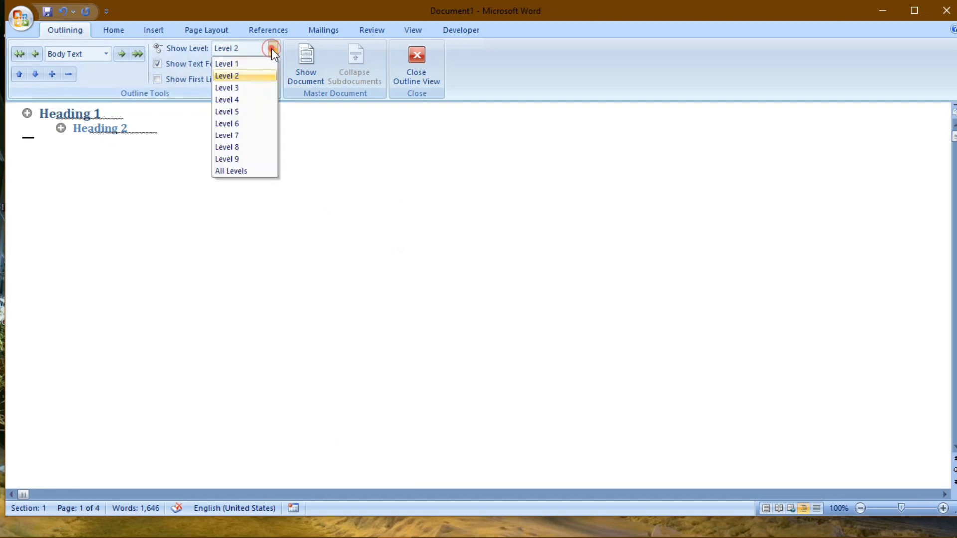
click(260, 87)
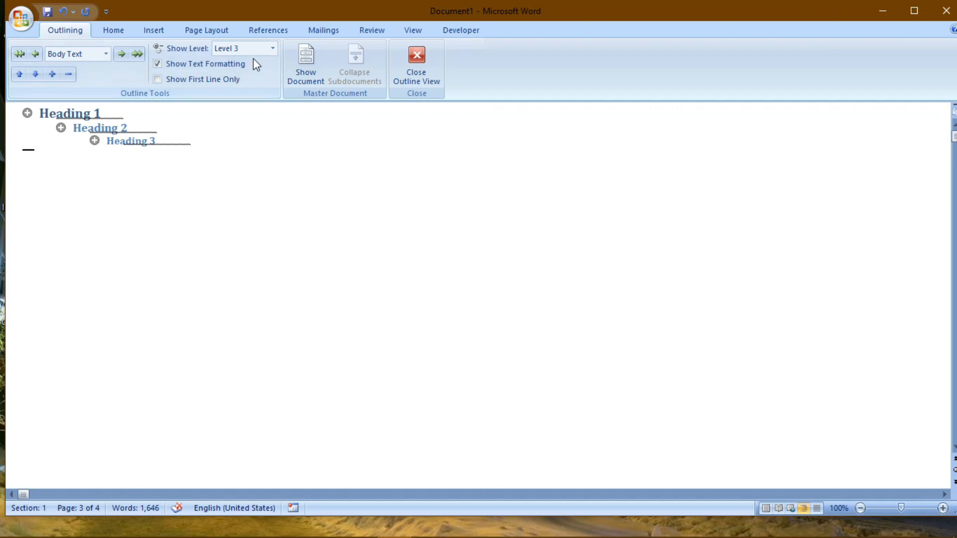
click(263, 48)
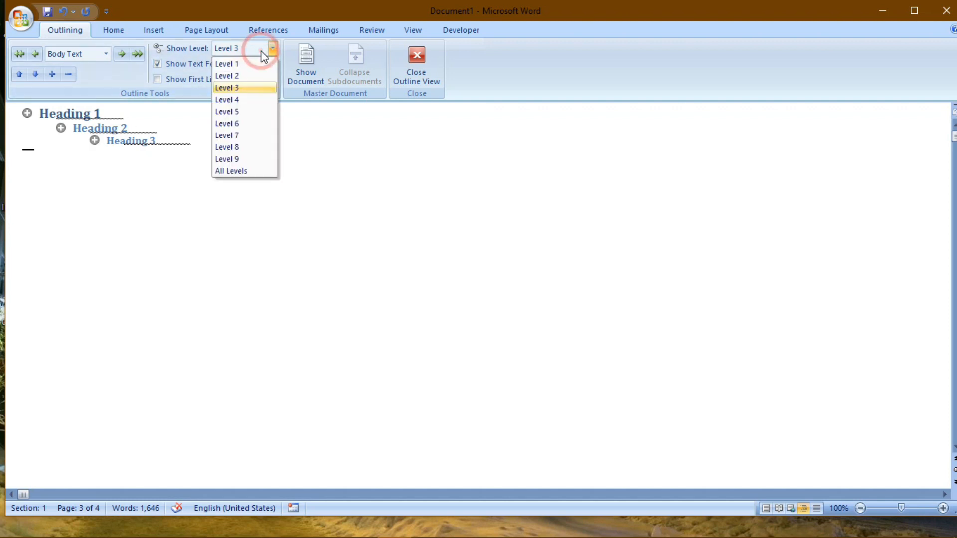
click(247, 100)
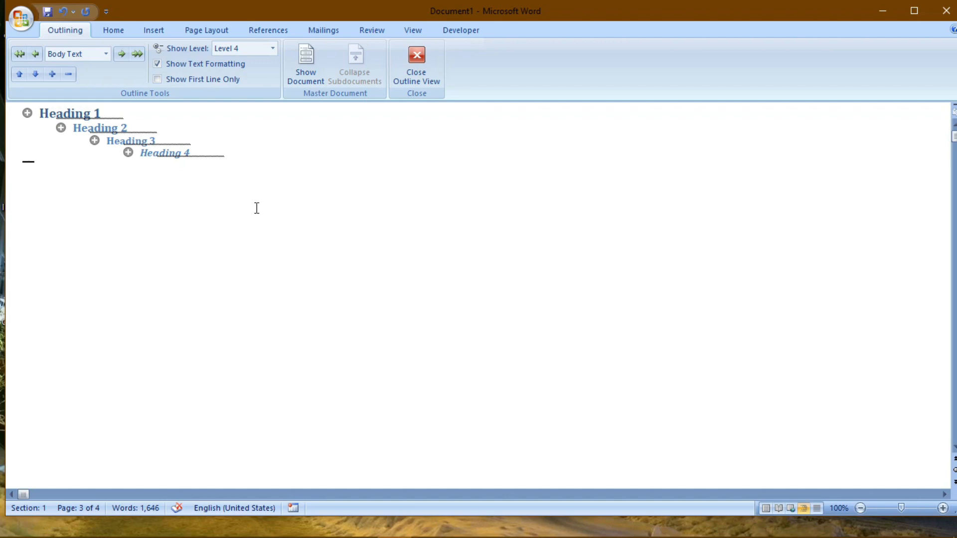
key(ctrl+a)
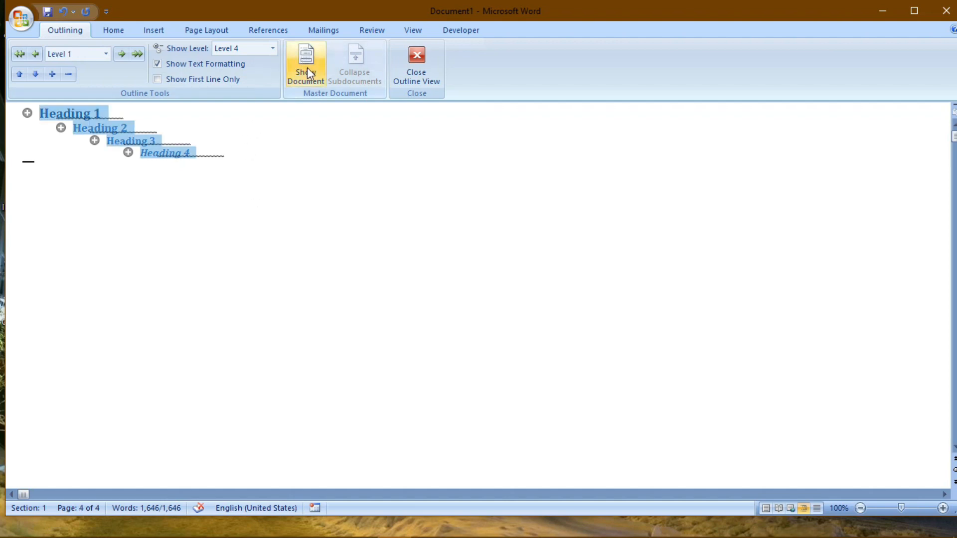
click(306, 67)
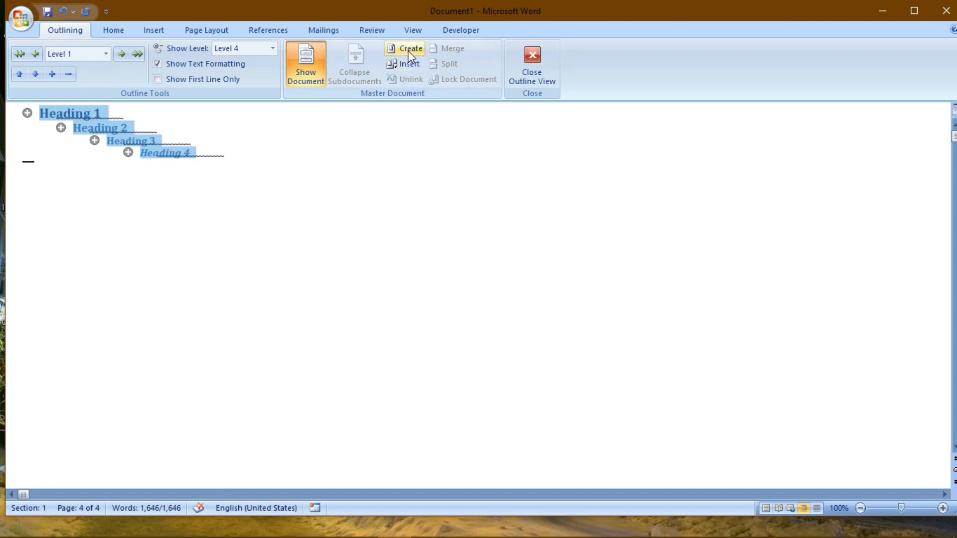
click(321, 190)
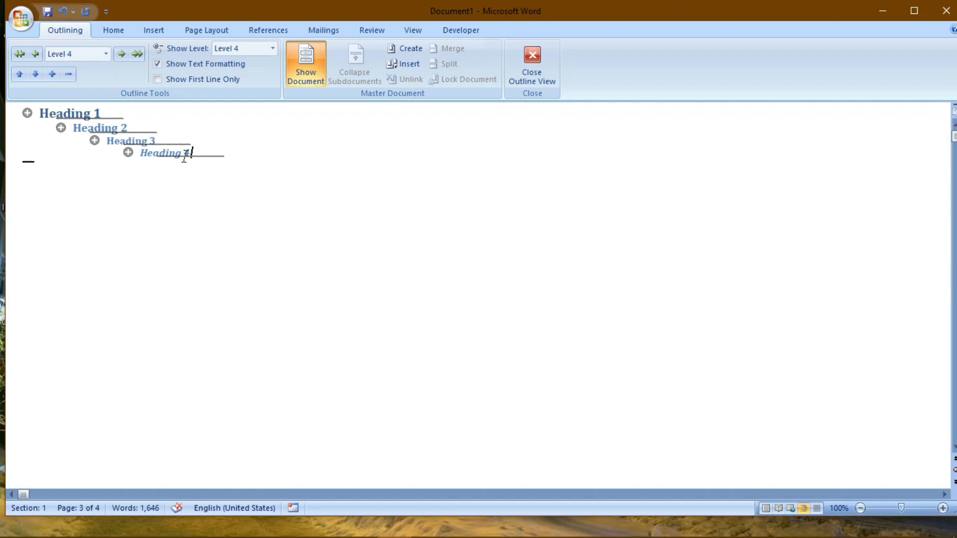
click(128, 153)
click(129, 153)
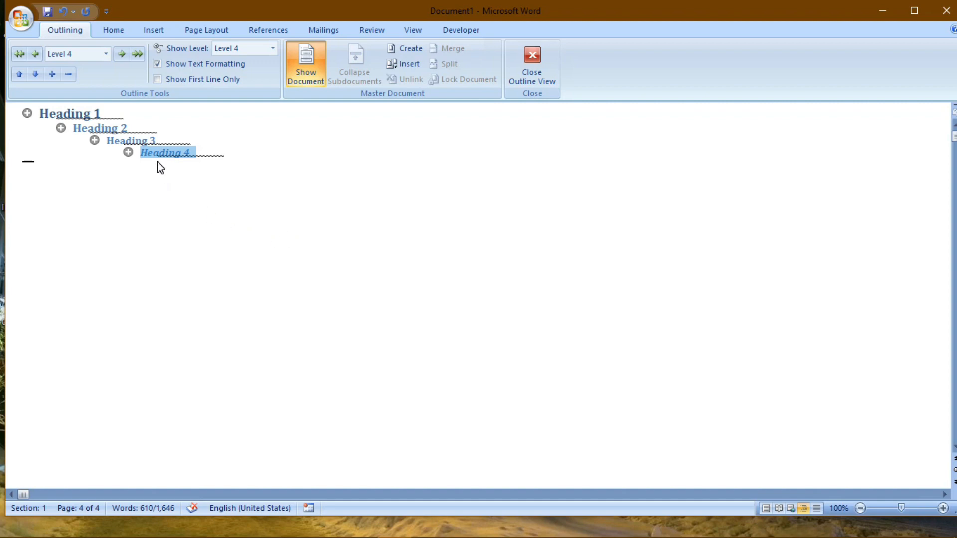
click(547, 70)
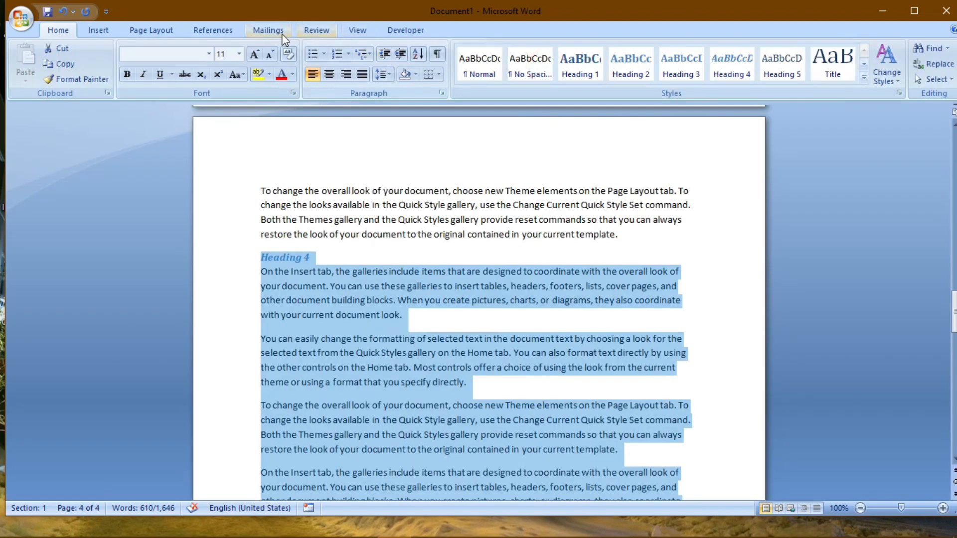
click(356, 31)
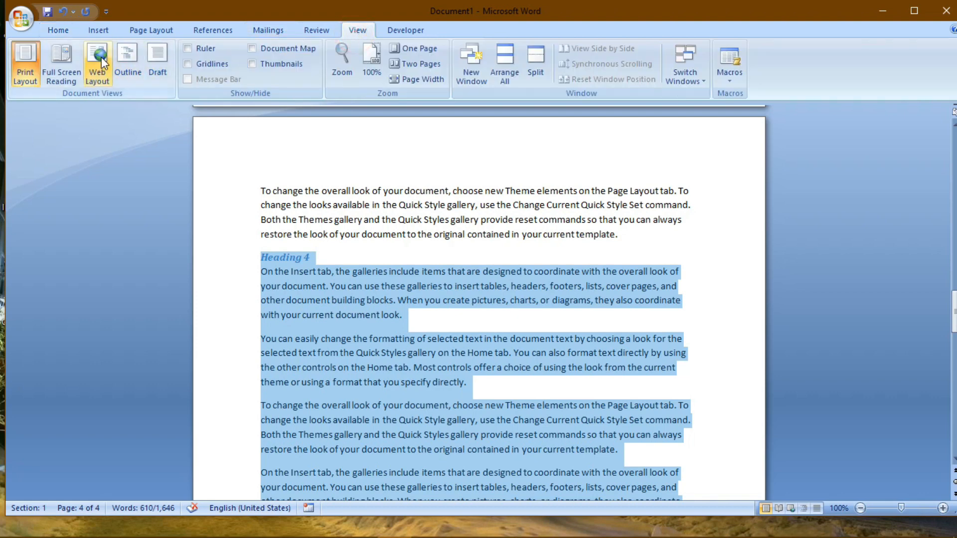
click(131, 58)
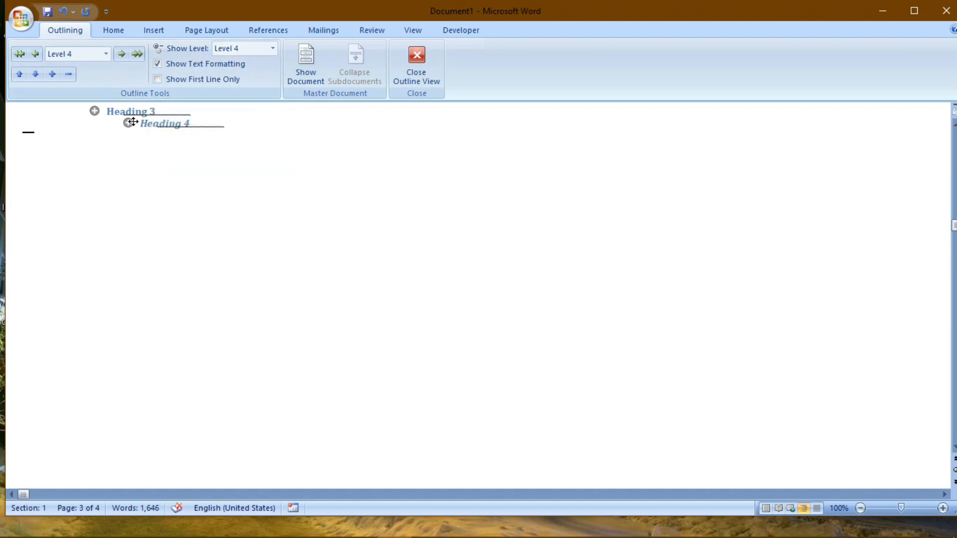
Step: Create a subdocument from the Heading 4 section of the outline, with the master document tools shown
click(130, 123)
click(297, 58)
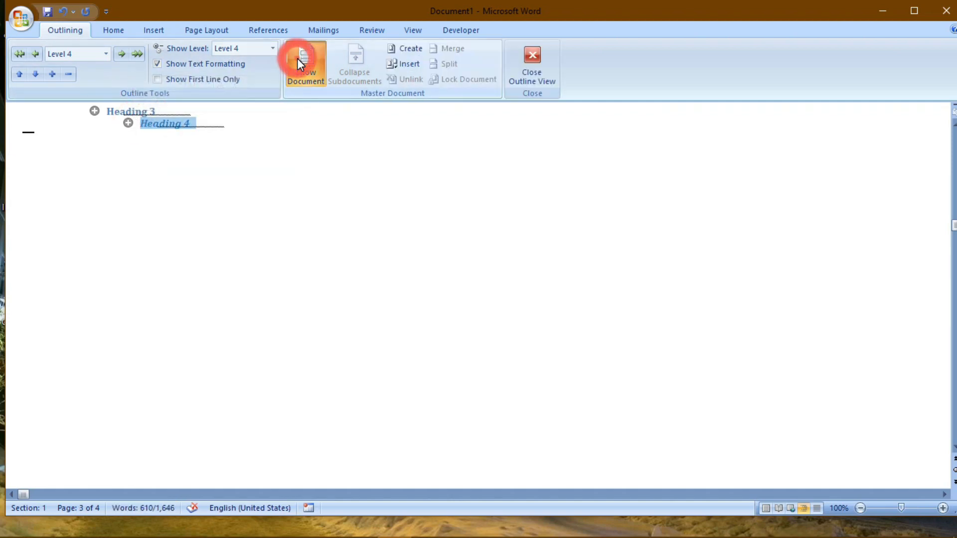
click(410, 50)
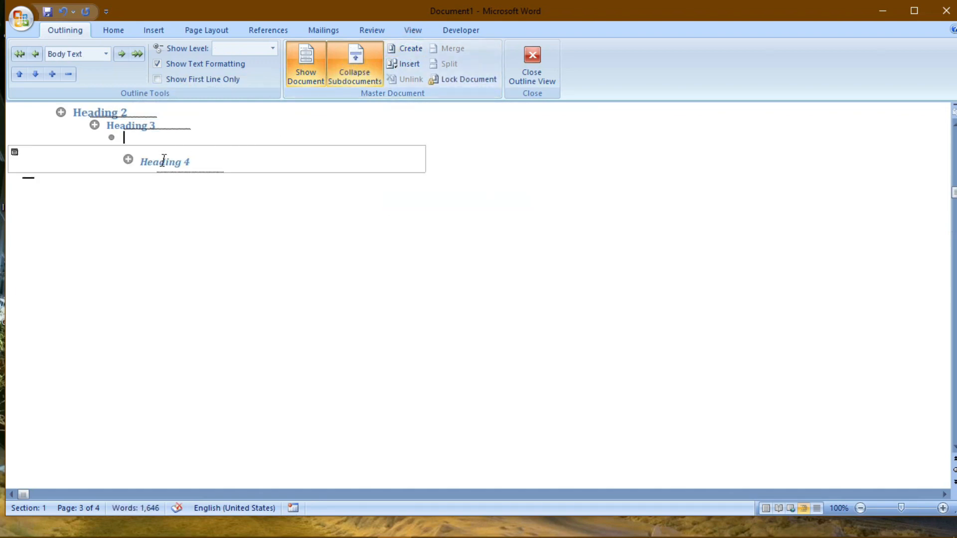
Step: Save the master document to the Desktop as Heading 1.docx in Word Document format
click(46, 15)
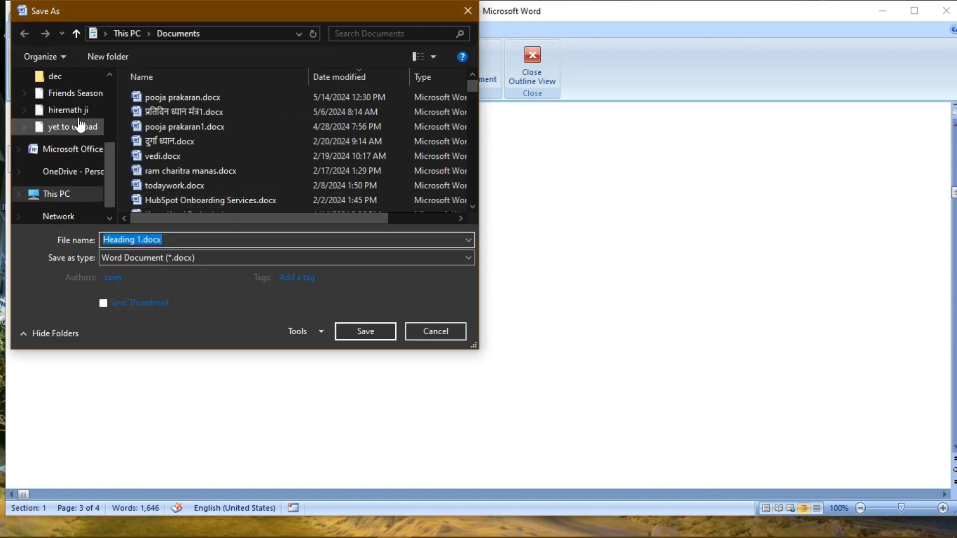
click(109, 83)
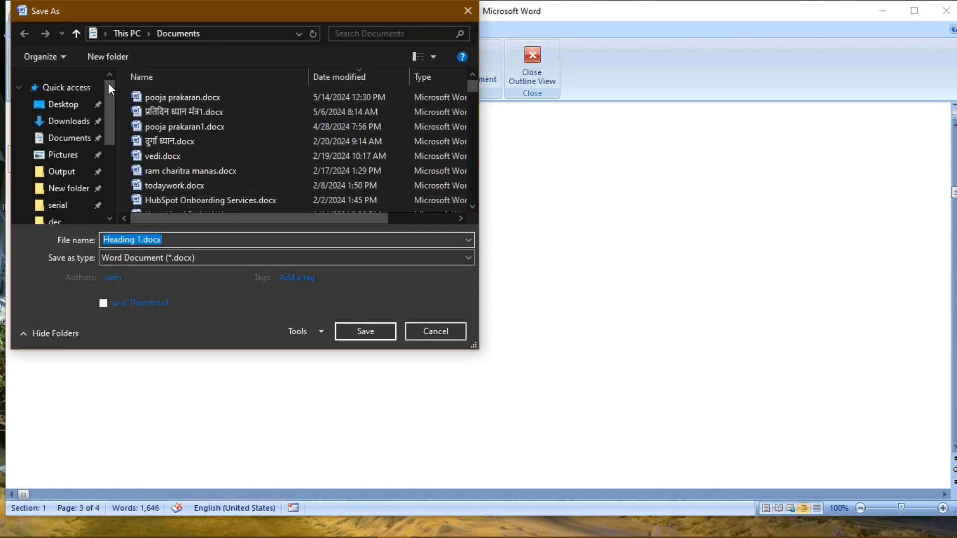
click(62, 106)
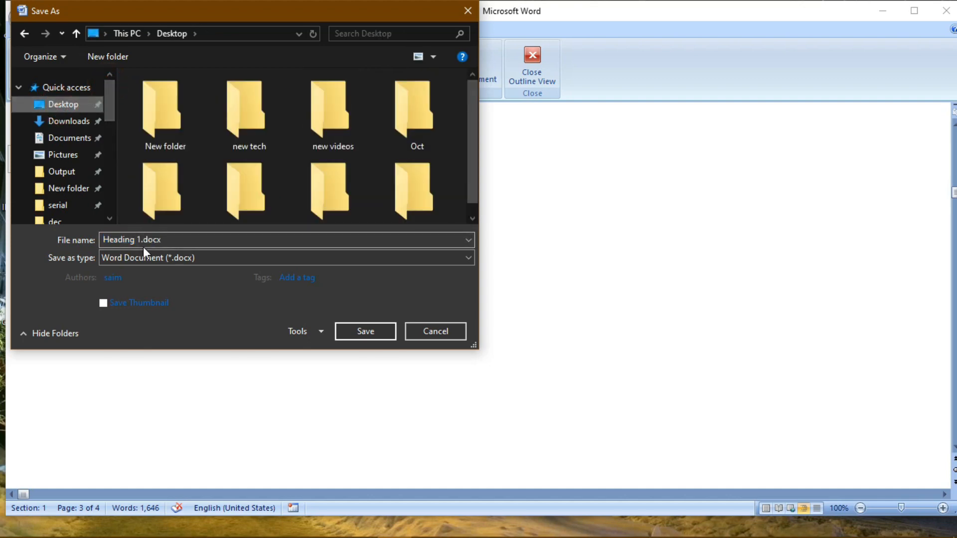
click(358, 331)
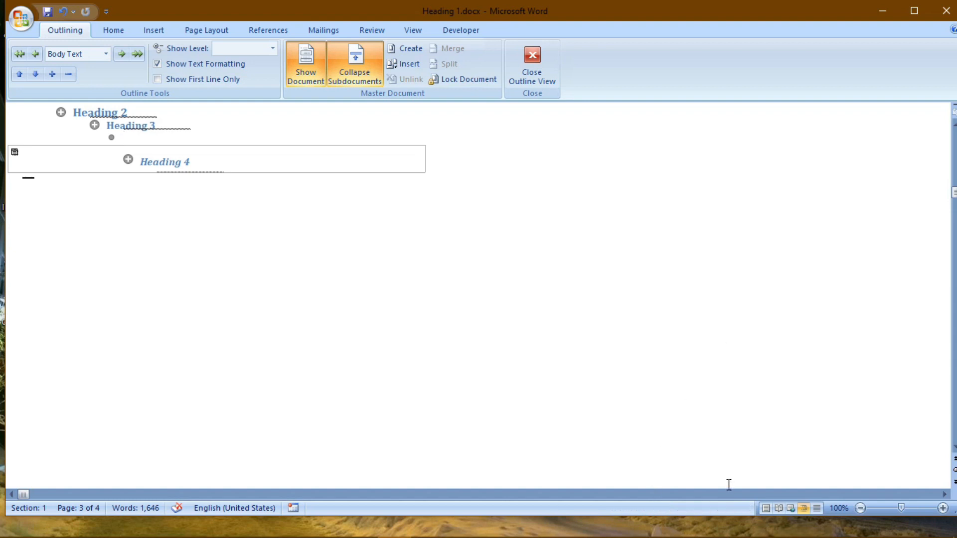
Step: Go to the desktop, open the subdocument file Heading 4.docx and look over its content
click(883, 11)
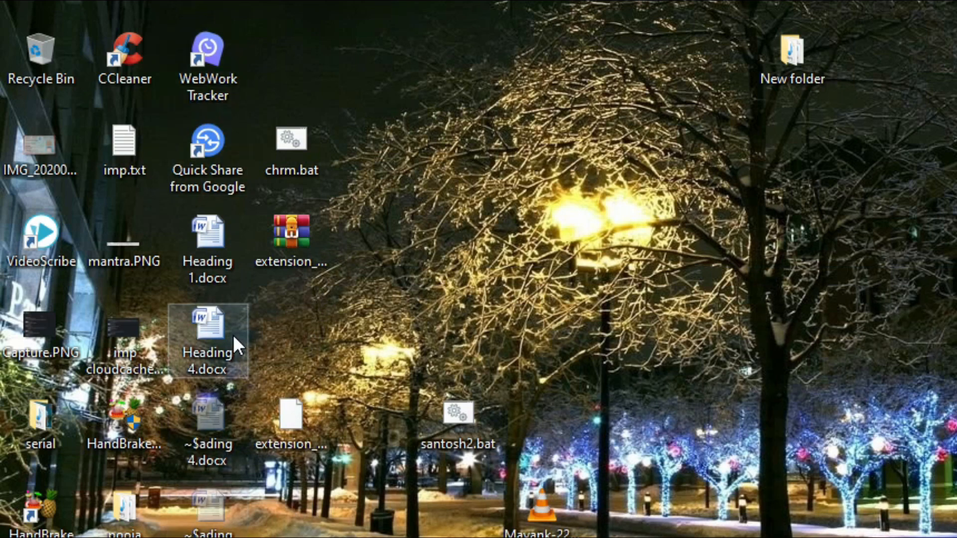
click(216, 256)
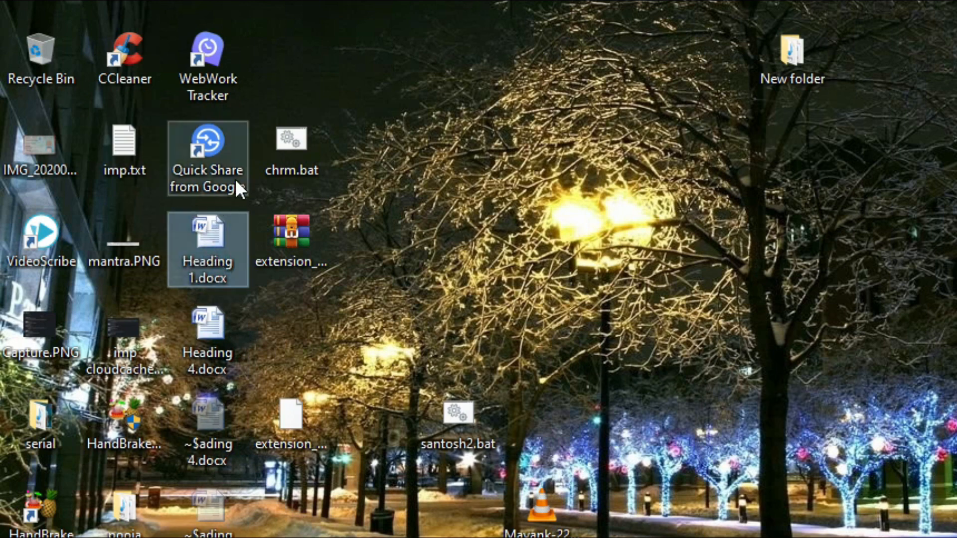
double_click(209, 325)
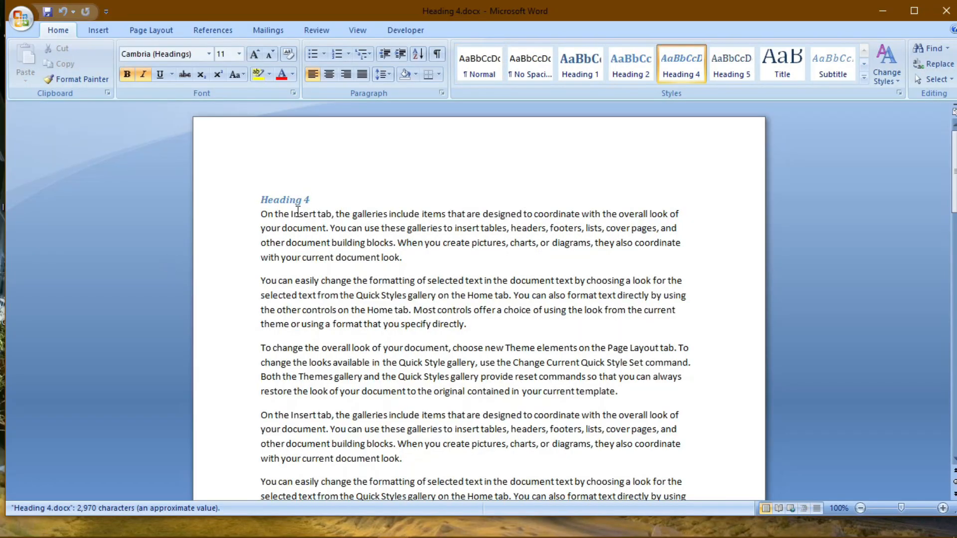
drag(955, 160, 954, 130)
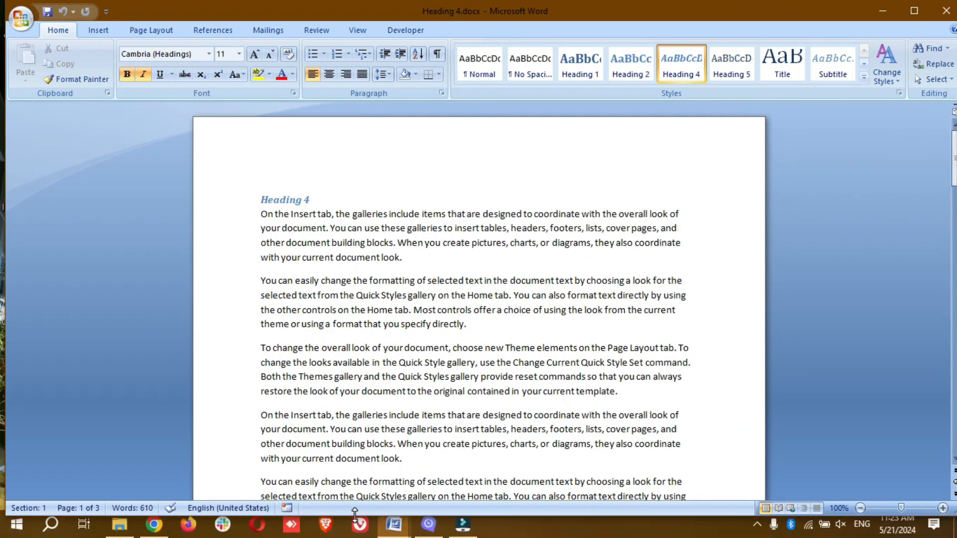
Step: Return to the Heading 1.docx window and close its Outline view
mouse_move(394, 524)
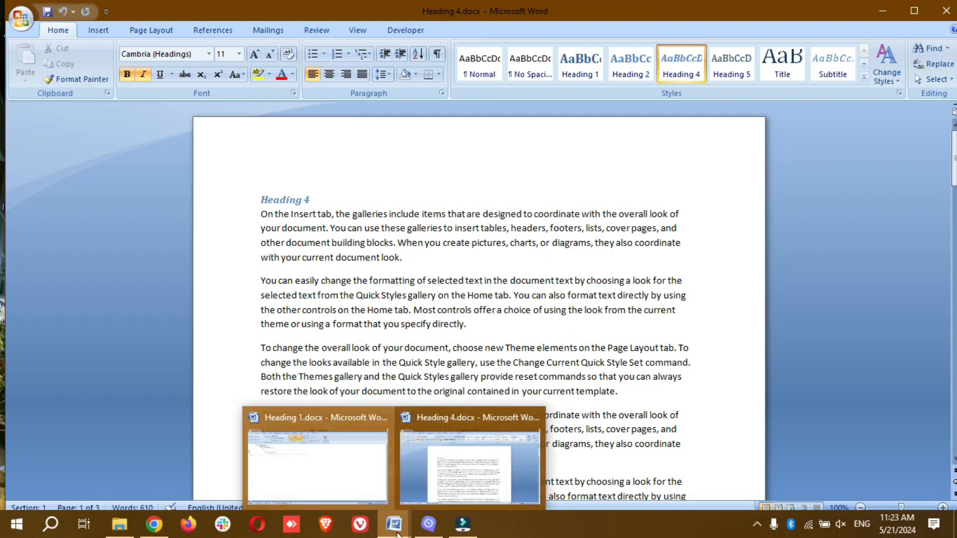
click(340, 477)
click(530, 64)
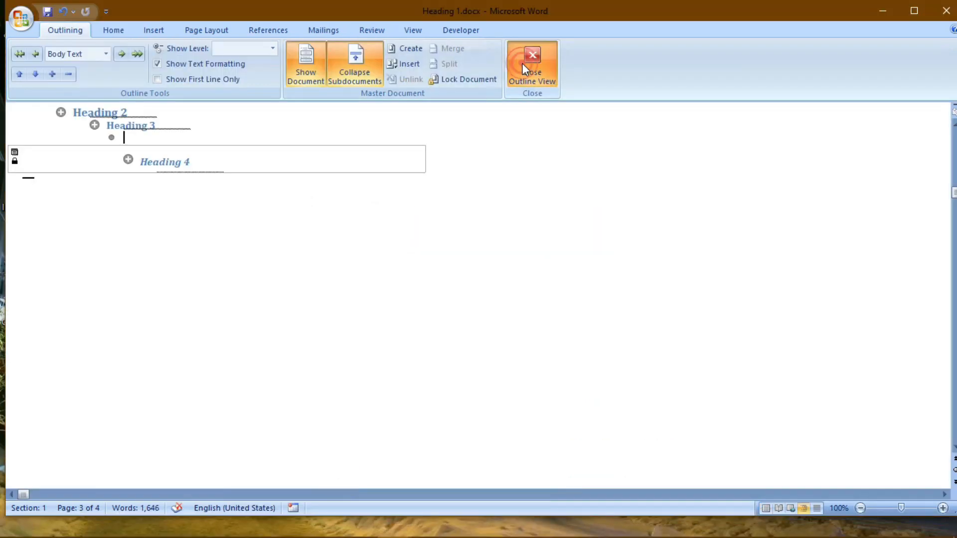
Step: Look through the Heading 4 section in Heading 1.docx and compare it with the pages of Heading 4.docx
drag(954, 310, 955, 145)
drag(0, 133, 950, 314)
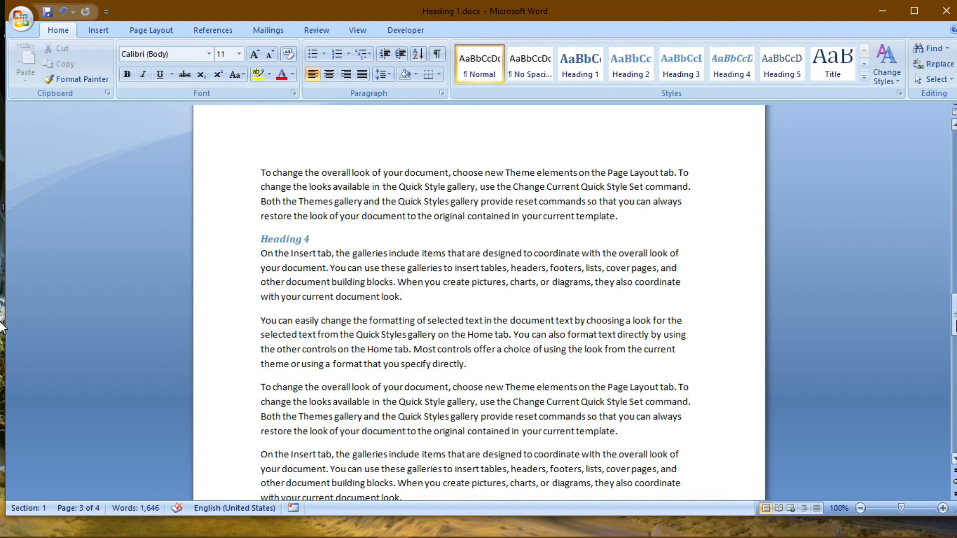
drag(953, 319, 954, 400)
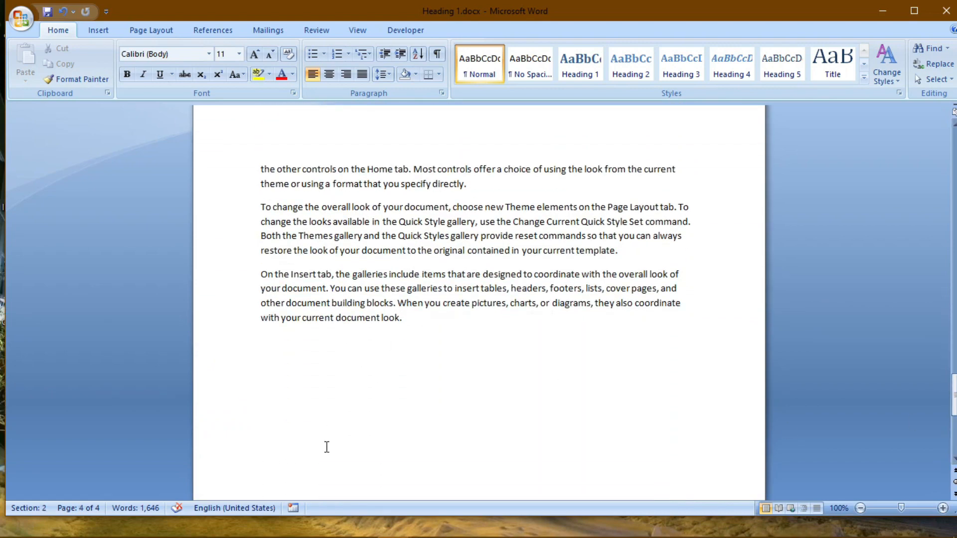
click(395, 526)
drag(953, 164, 955, 248)
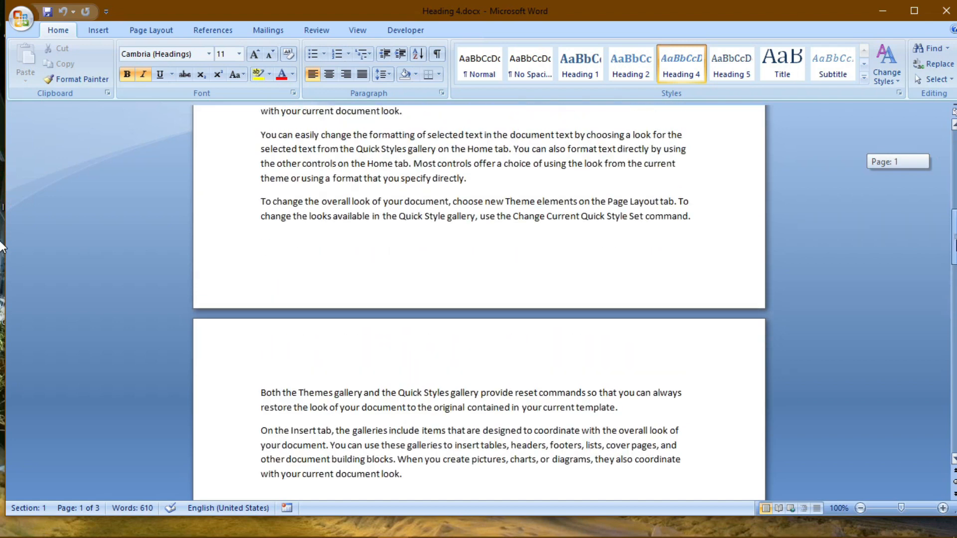